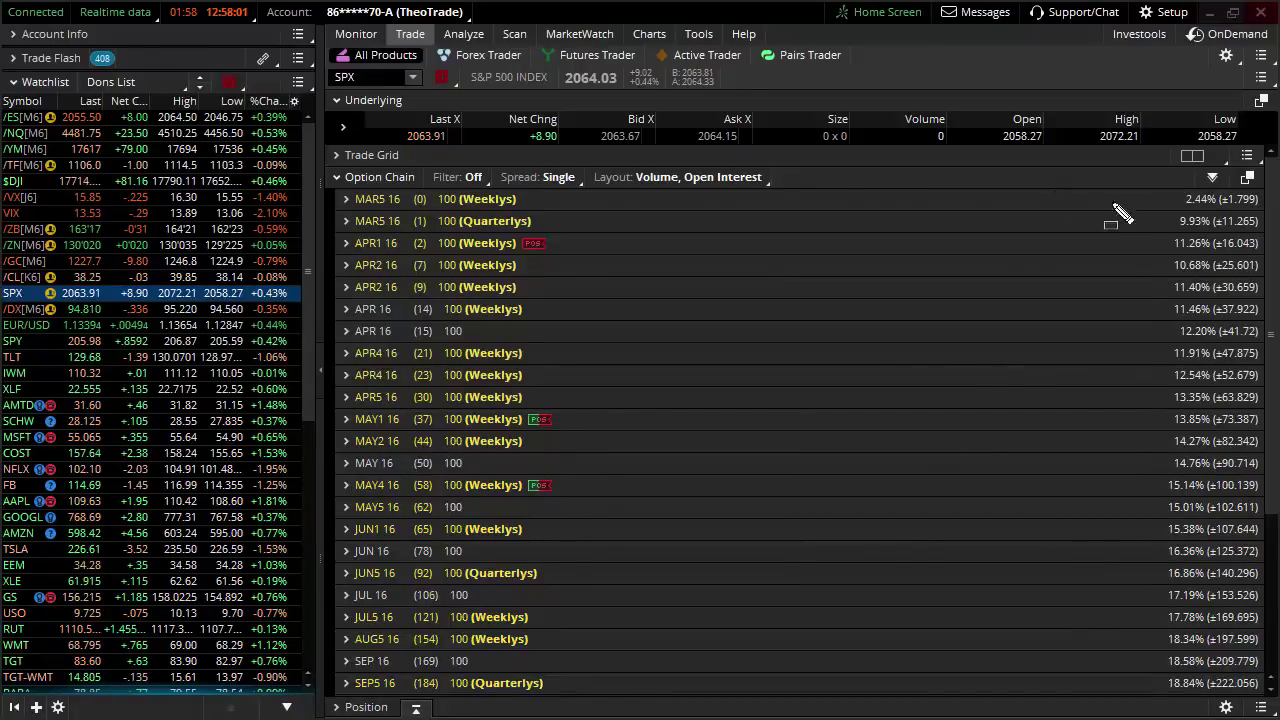
# - Mark the 9.93% and 11.26% volatility rows and VIX 13.53, then erase the markings
pyautogui.moveTo(1166, 178)
pyautogui.mouseDown()
pyautogui.moveTo(1240, 265)
pyautogui.moveTo(1272, 262)
pyautogui.moveTo(1272, 286)
pyautogui.mouseUp()
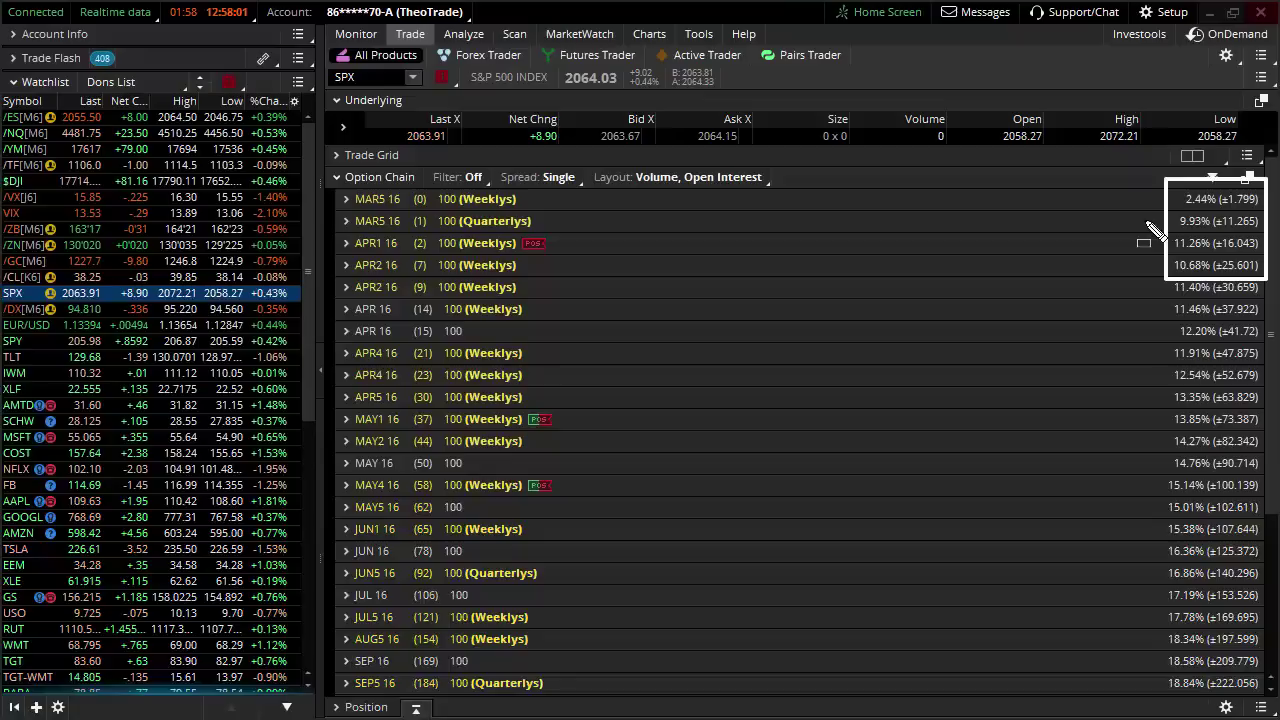
pyautogui.moveTo(1143, 221); pyautogui.dragTo(1173, 221)
pyautogui.moveTo(68, 226); pyautogui.dragTo(118, 204)
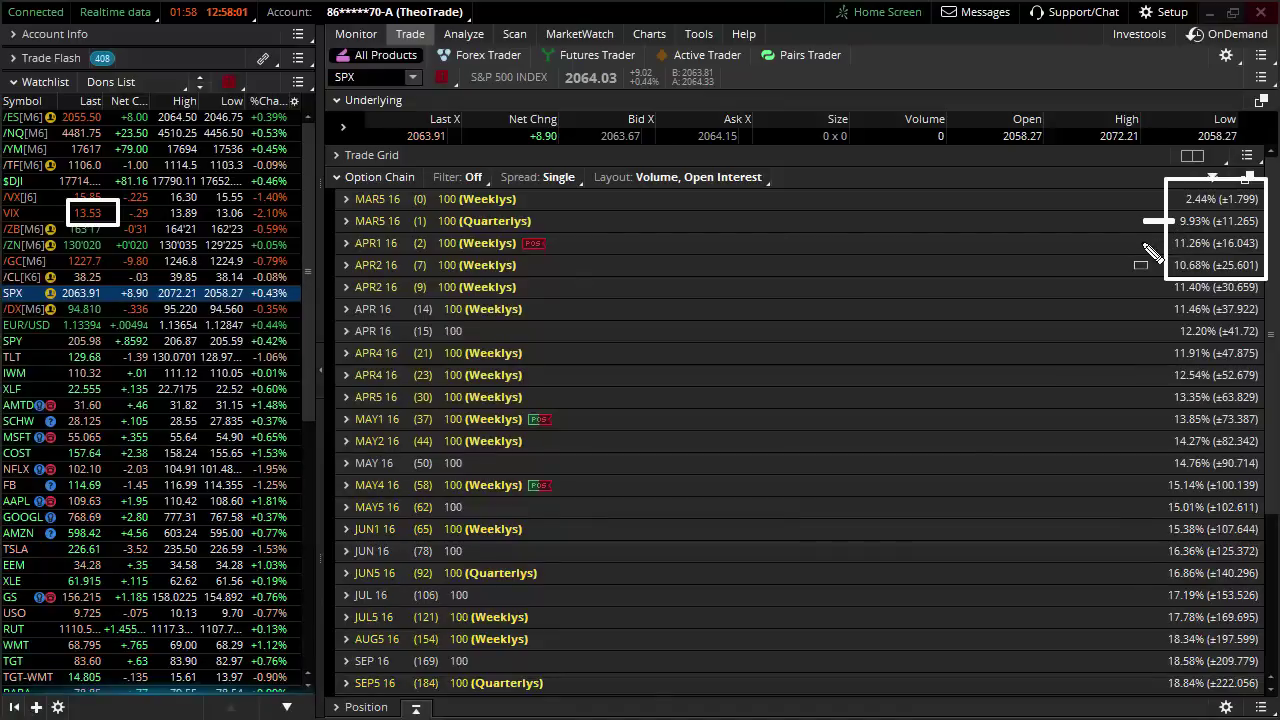
pyautogui.moveTo(1142, 243); pyautogui.dragTo(1200, 252)
pyautogui.press('Escape')
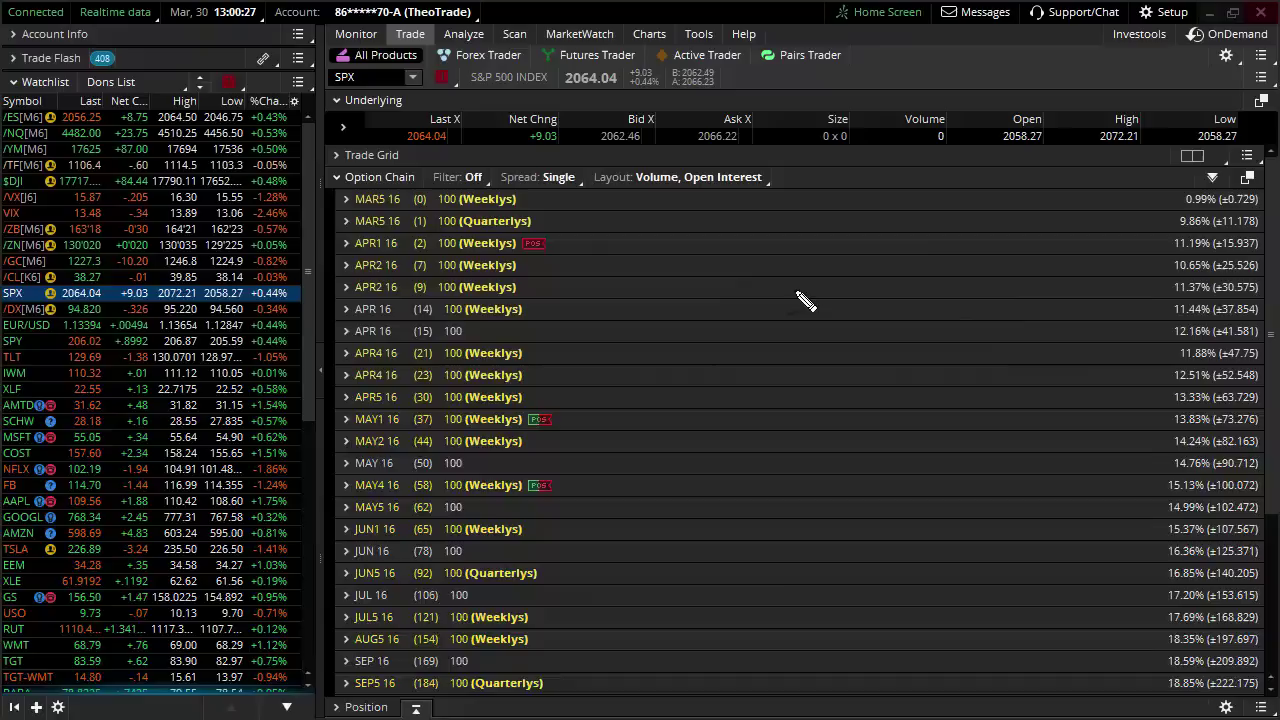
# - Handwrite 11% on the SPX chain, circle the SPX symbol, and trace down the watchlist
pyautogui.moveTo(752, 258)
pyautogui.mouseDown()
pyautogui.moveTo(742, 292)
pyautogui.moveTo(760, 292)
pyautogui.mouseUp()
pyautogui.moveTo(800, 245)
pyautogui.mouseDown()
pyautogui.moveTo(800, 295)
pyautogui.moveTo(822, 282)
pyautogui.mouseUp()
pyautogui.moveTo(330, 60); pyautogui.dragTo(332, 62)
pyautogui.moveTo(228, 365); pyautogui.dragTo(248, 635)
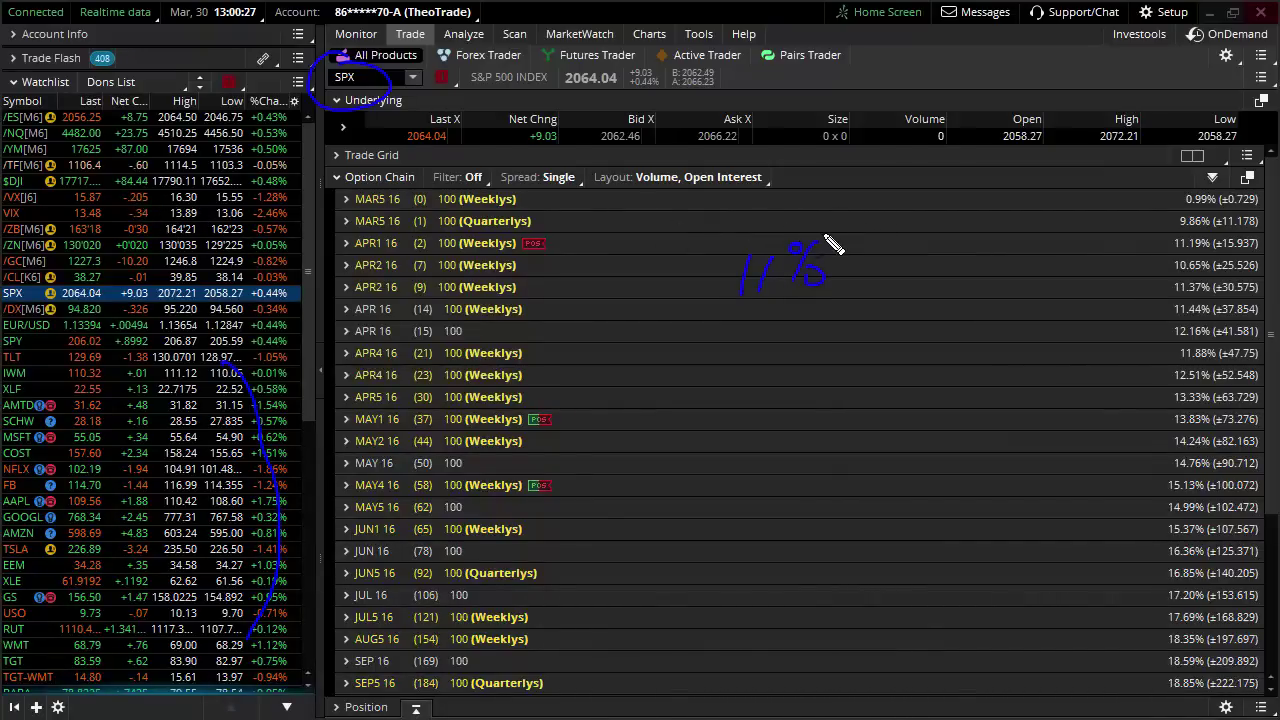
# - Circle the 11%, link it to the 9.86% volatility, then write and circle '= Zero'
pyautogui.moveTo(840, 218); pyautogui.dragTo(800, 222)
pyautogui.moveTo(886, 248)
pyautogui.mouseDown()
pyautogui.moveTo(1135, 240)
pyautogui.moveTo(1178, 222)
pyautogui.mouseUp()
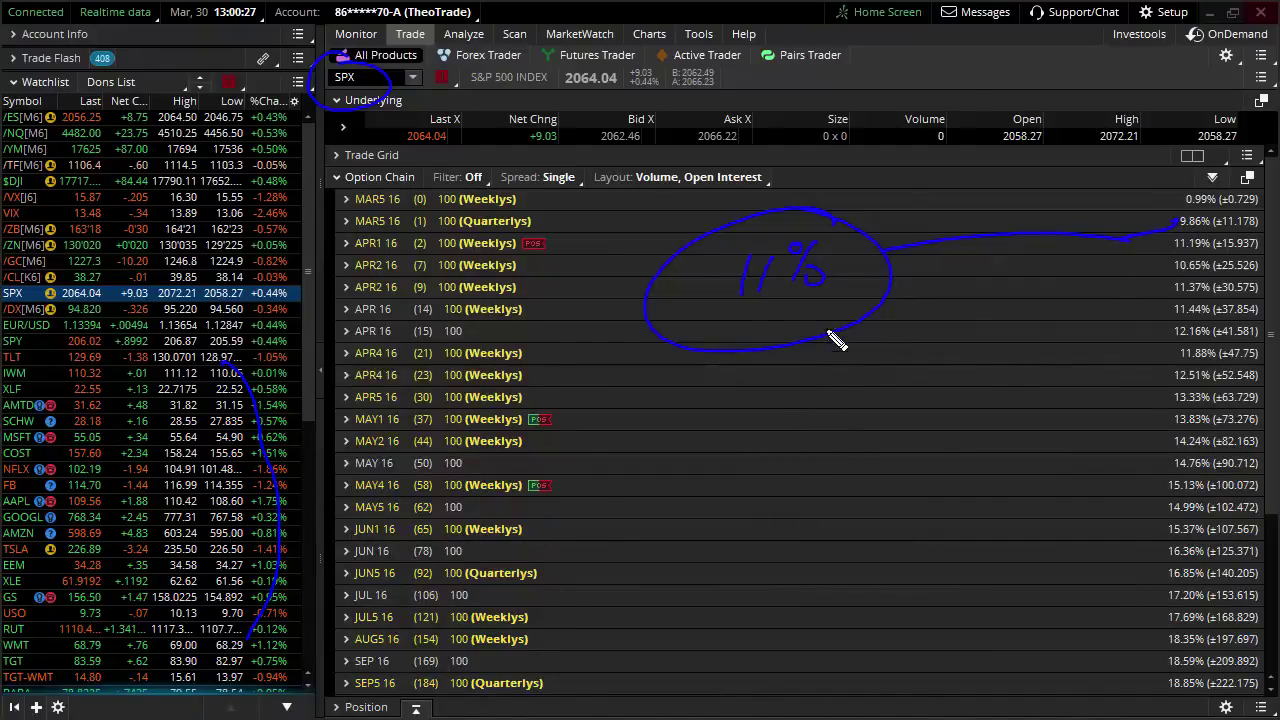
pyautogui.moveTo(924, 280); pyautogui.dragTo(1095, 305)
pyautogui.moveTo(1020, 318)
pyautogui.mouseDown()
pyautogui.moveTo(1070, 322)
pyautogui.moveTo(1048, 322)
pyautogui.mouseUp()
pyautogui.moveTo(1150, 300); pyautogui.dragTo(1010, 270)
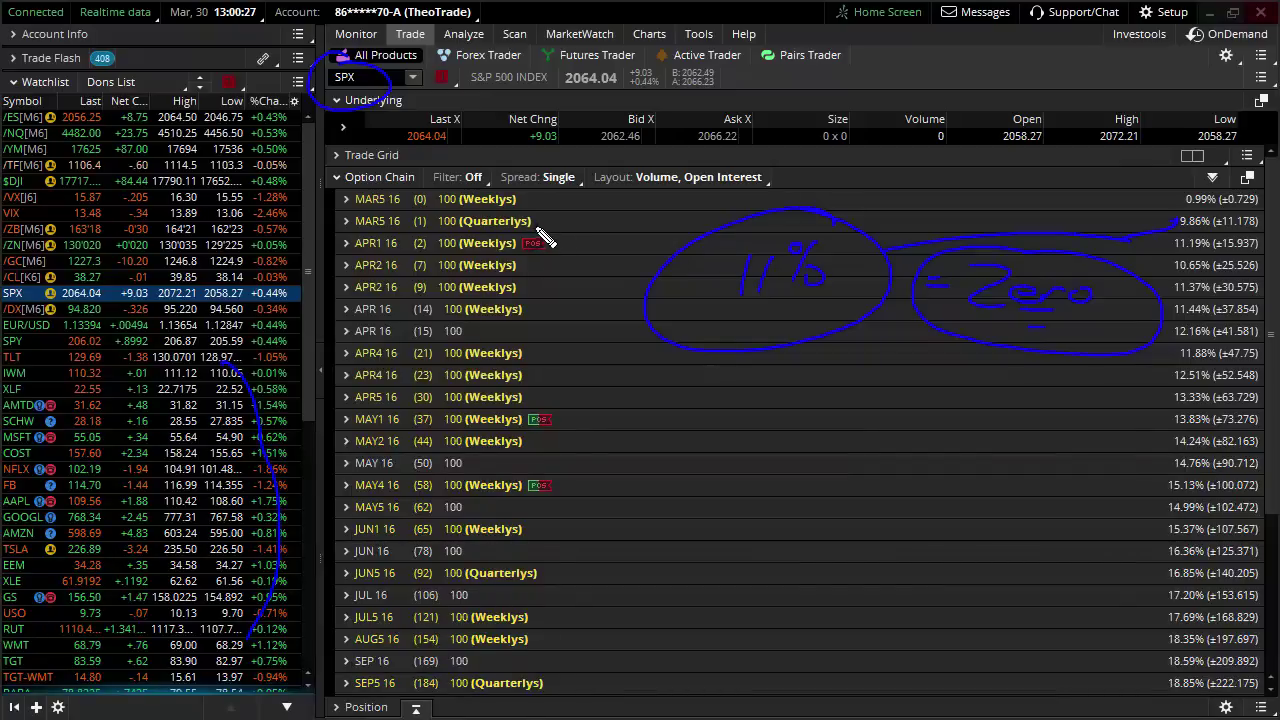
# - Circle POS and (2) on APR1 16, underline the 11%, and add connecting strokes
pyautogui.moveTo(545, 240); pyautogui.dragTo(520, 245)
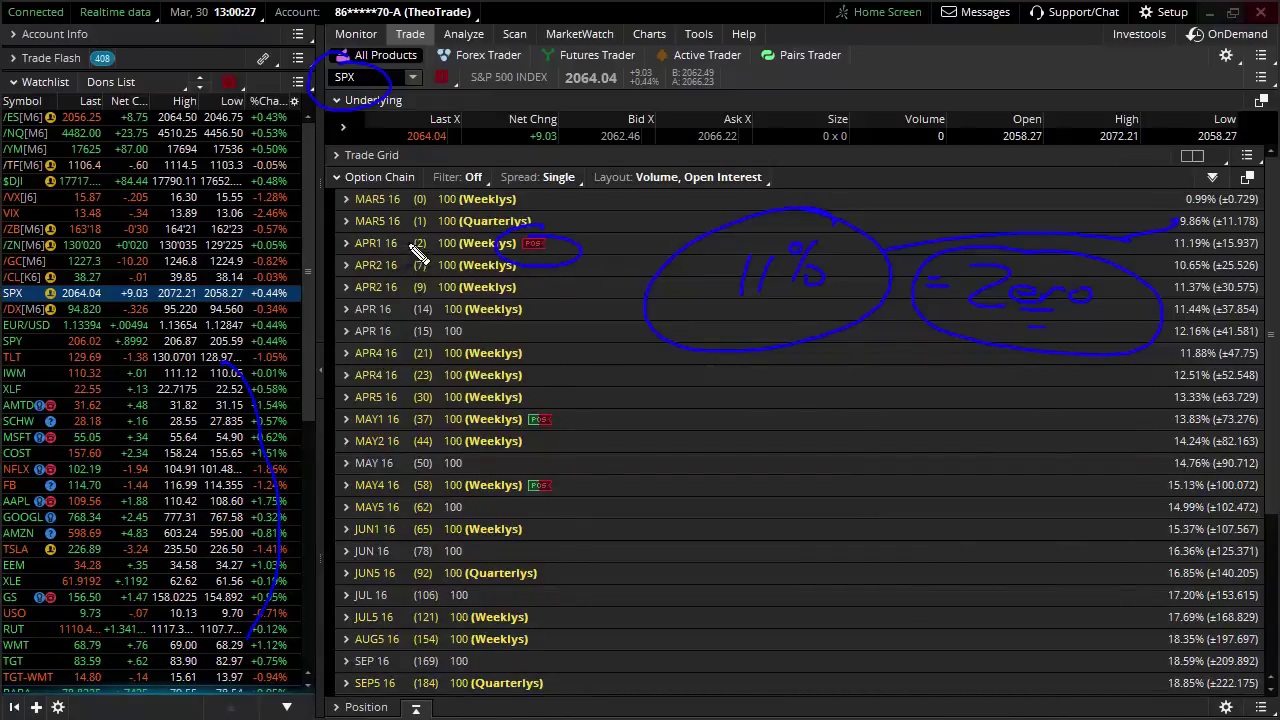
pyautogui.moveTo(418, 255); pyautogui.dragTo(440, 250)
pyautogui.moveTo(720, 308); pyautogui.dragTo(808, 302)
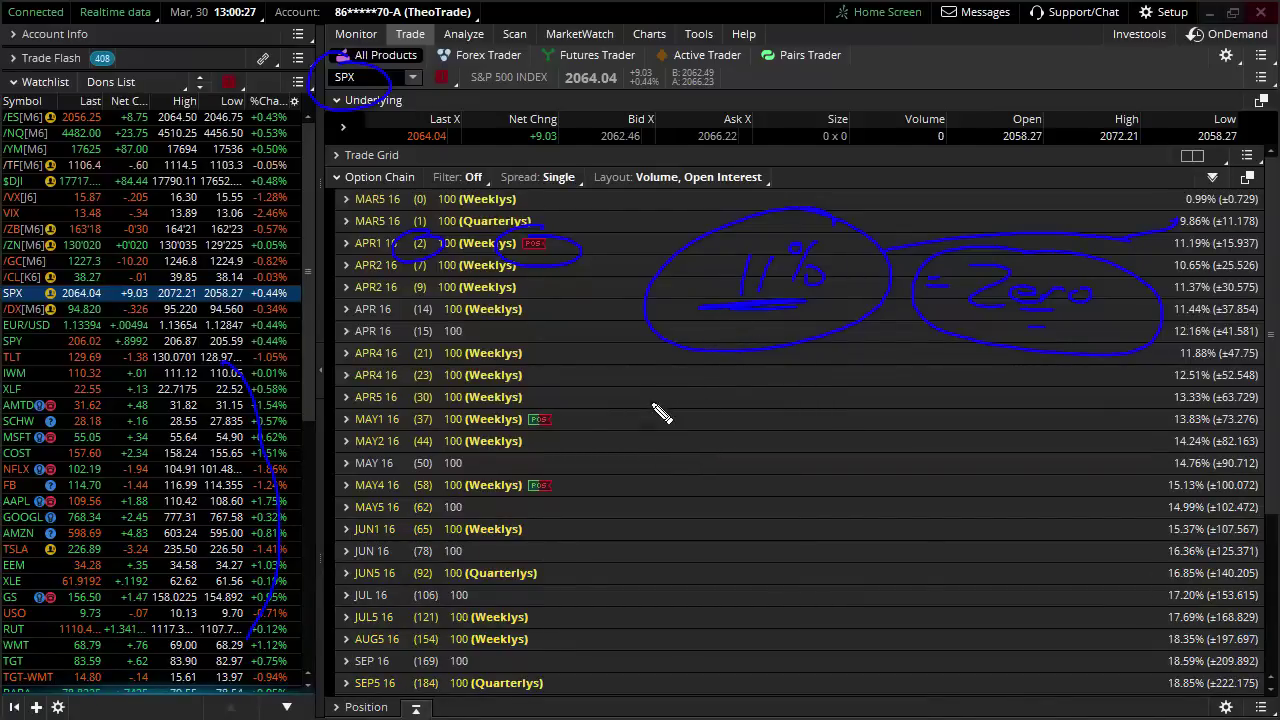
pyautogui.moveTo(685, 270); pyautogui.dragTo(725, 130)
pyautogui.moveTo(650, 158)
pyautogui.mouseDown()
pyautogui.moveTo(740, 140)
pyautogui.moveTo(760, 165)
pyautogui.mouseUp()
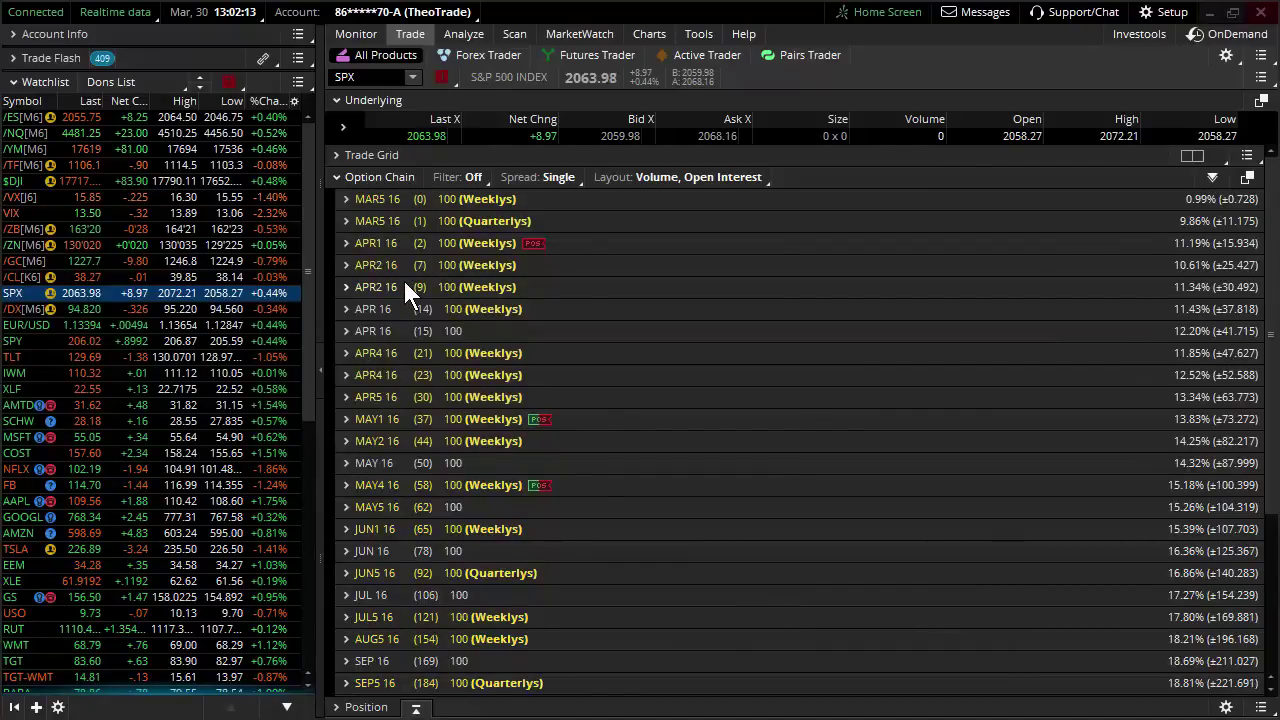
# - On the SPX comparison chart, highlight the cyan line and label the SPX and RUT lines
pyautogui.click(660, 36)
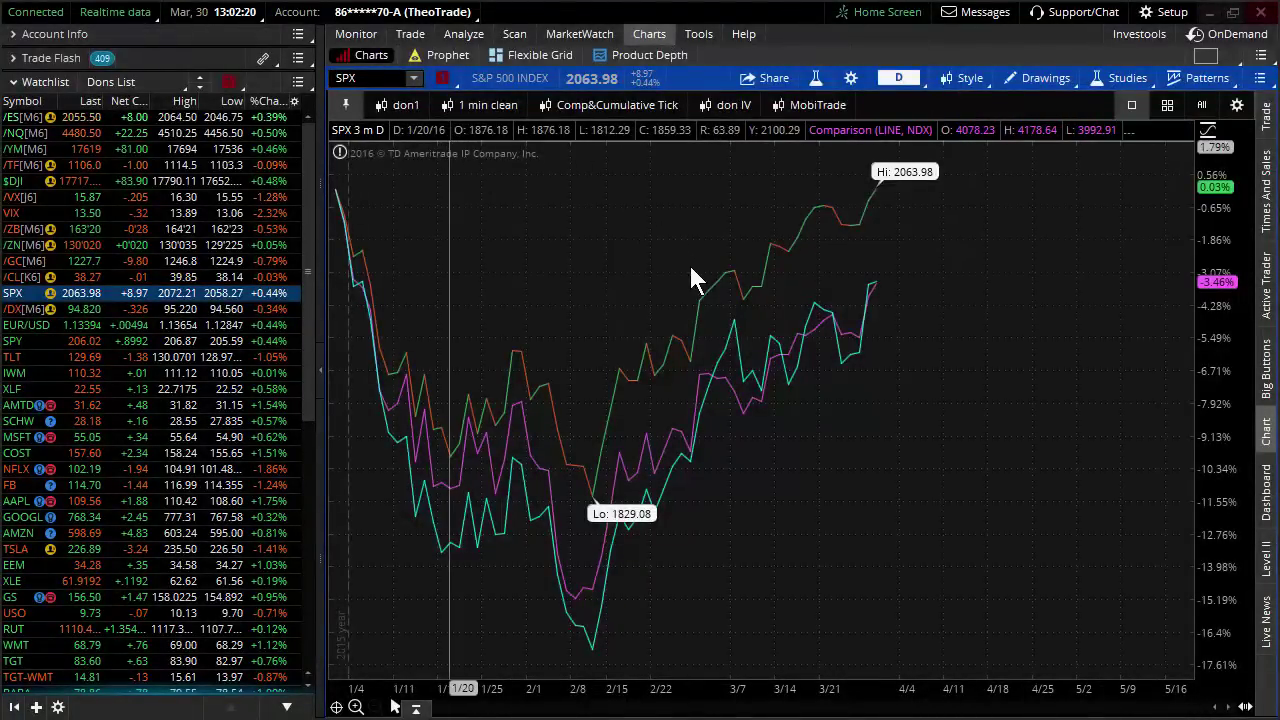
pyautogui.click(697, 414)
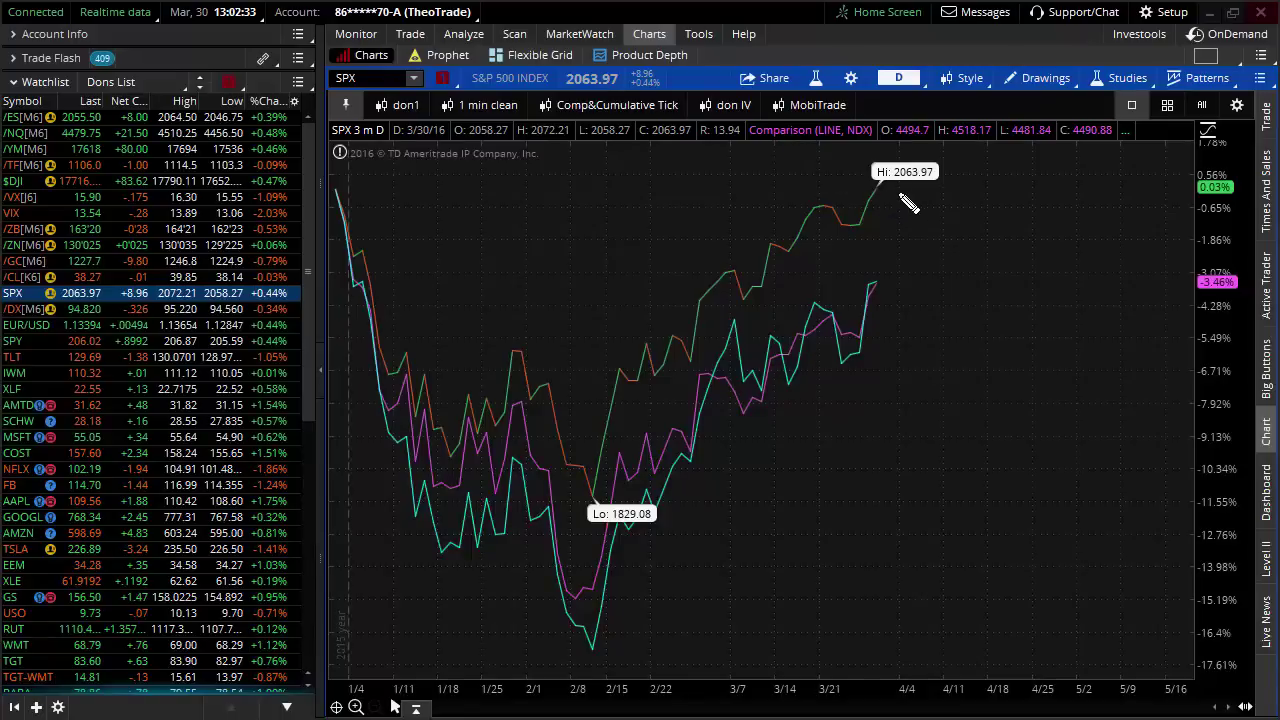
pyautogui.moveTo(890, 195)
pyautogui.mouseDown()
pyautogui.moveTo(940, 210)
pyautogui.moveTo(975, 192)
pyautogui.mouseUp()
pyautogui.moveTo(882, 290)
pyautogui.mouseDown()
pyautogui.moveTo(938, 300)
pyautogui.moveTo(985, 270)
pyautogui.mouseUp()
pyautogui.moveTo(898, 315)
pyautogui.mouseDown()
pyautogui.moveTo(858, 355)
pyautogui.moveTo(885, 400)
pyautogui.moveTo(960, 440)
pyautogui.moveTo(990, 445)
pyautogui.moveTo(1008, 422)
pyautogui.mouseUp()
# - Underline the SPX label, circle the 3-month daily chart label, and mark the chart's low
pyautogui.moveTo(898, 228); pyautogui.dragTo(975, 238)
pyautogui.moveTo(440, 128); pyautogui.dragTo(370, 118)
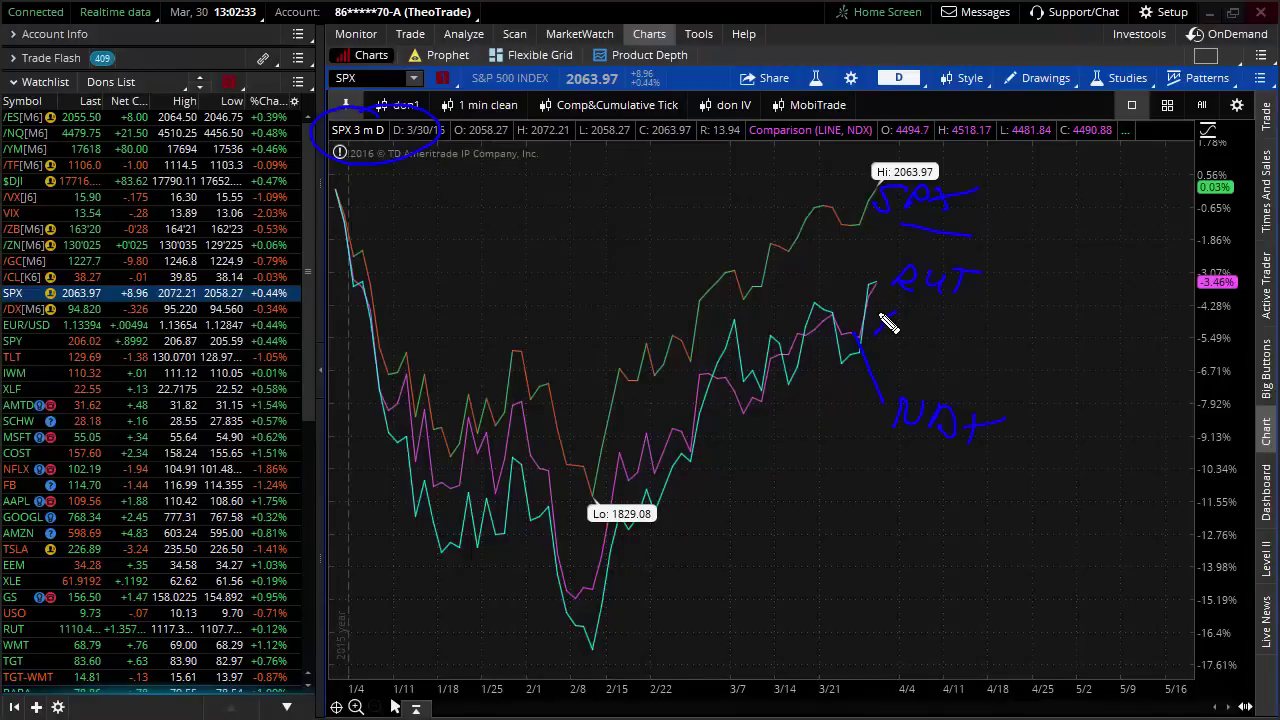
pyautogui.moveTo(890, 334); pyautogui.dragTo(877, 296)
pyautogui.moveTo(585, 508); pyautogui.dragTo(605, 600)
pyautogui.moveTo(818, 271); pyautogui.dragTo(885, 267)
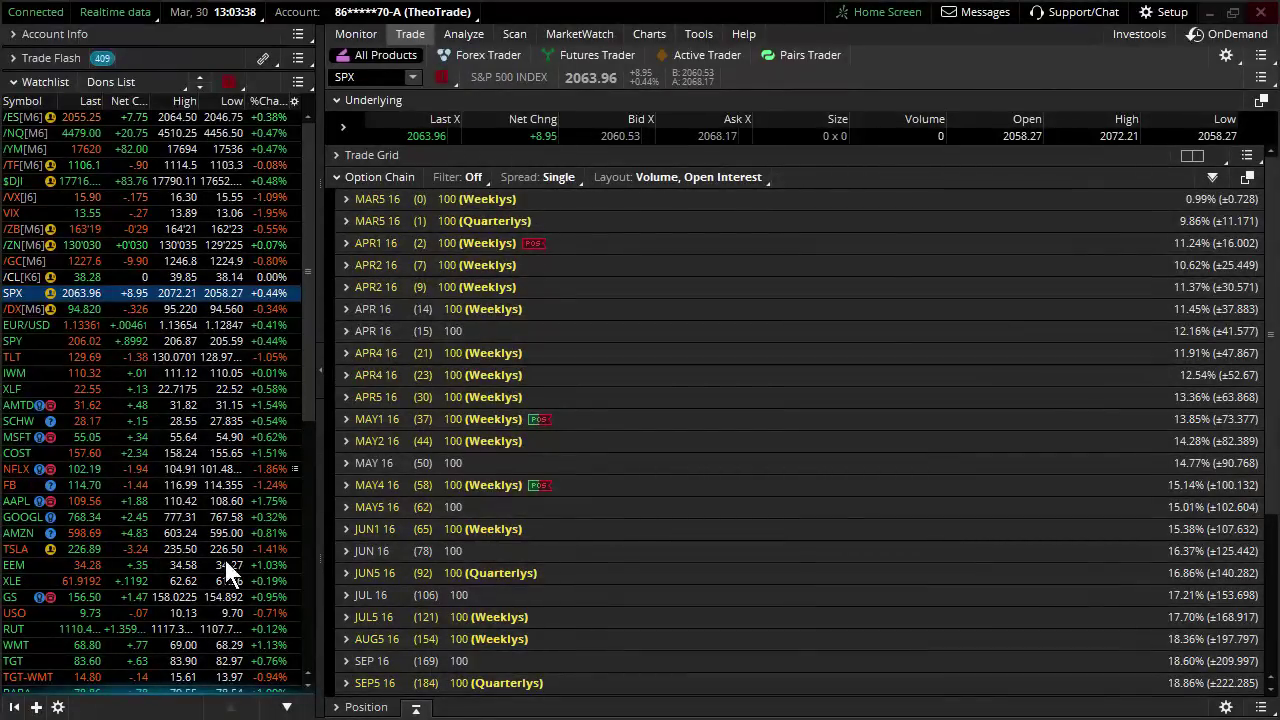
pyautogui.moveTo(150, 565)
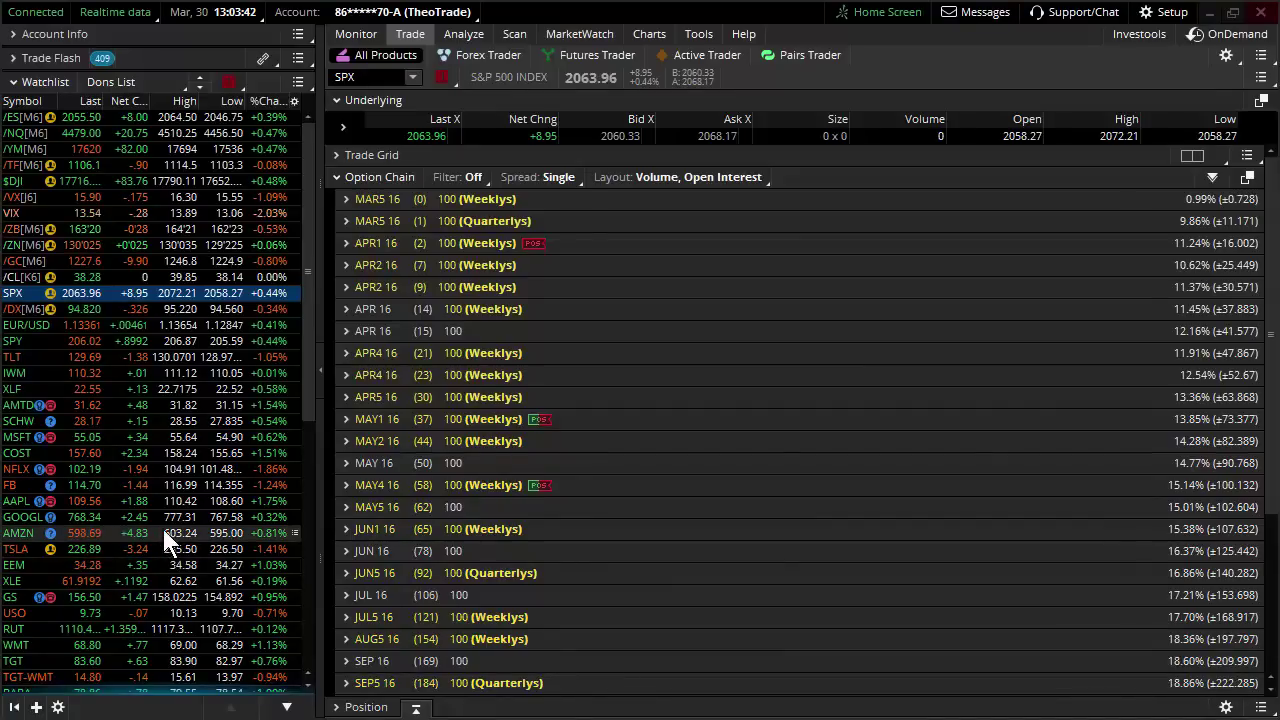
# - Load AAPL from the watchlist and expand its April 16 expiration strikes
pyautogui.click(162, 500)
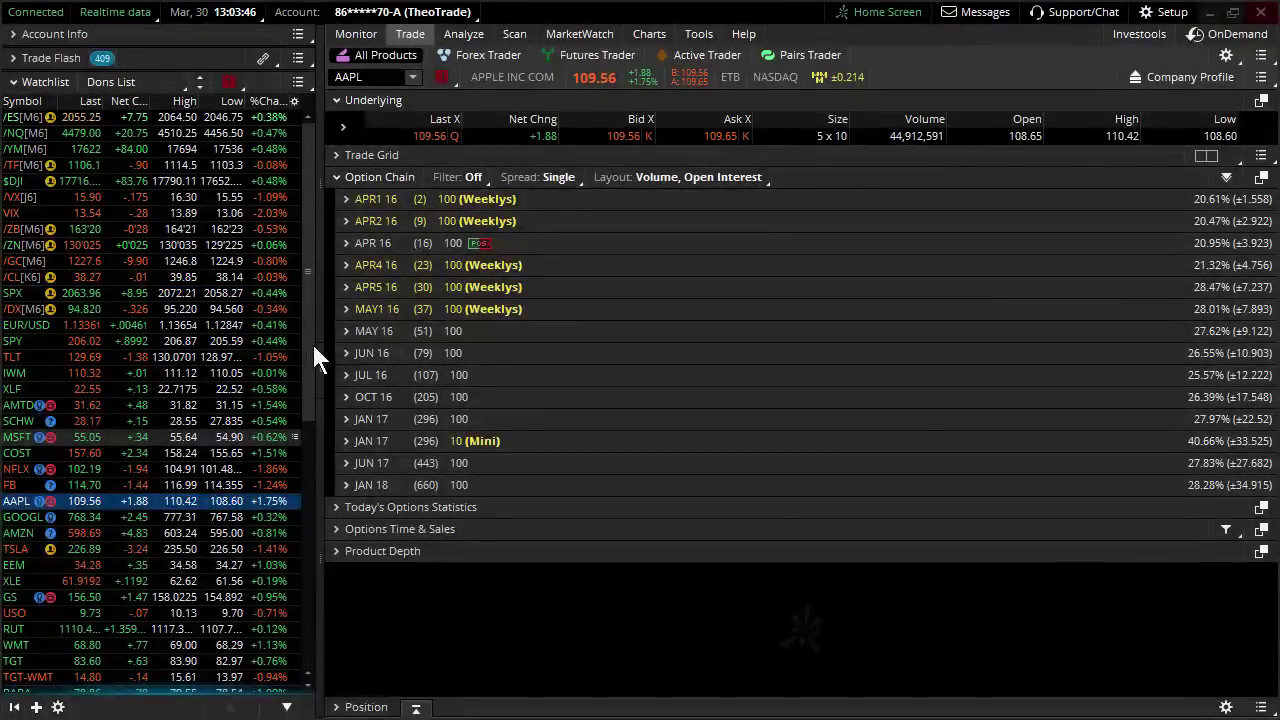
pyautogui.click(347, 243)
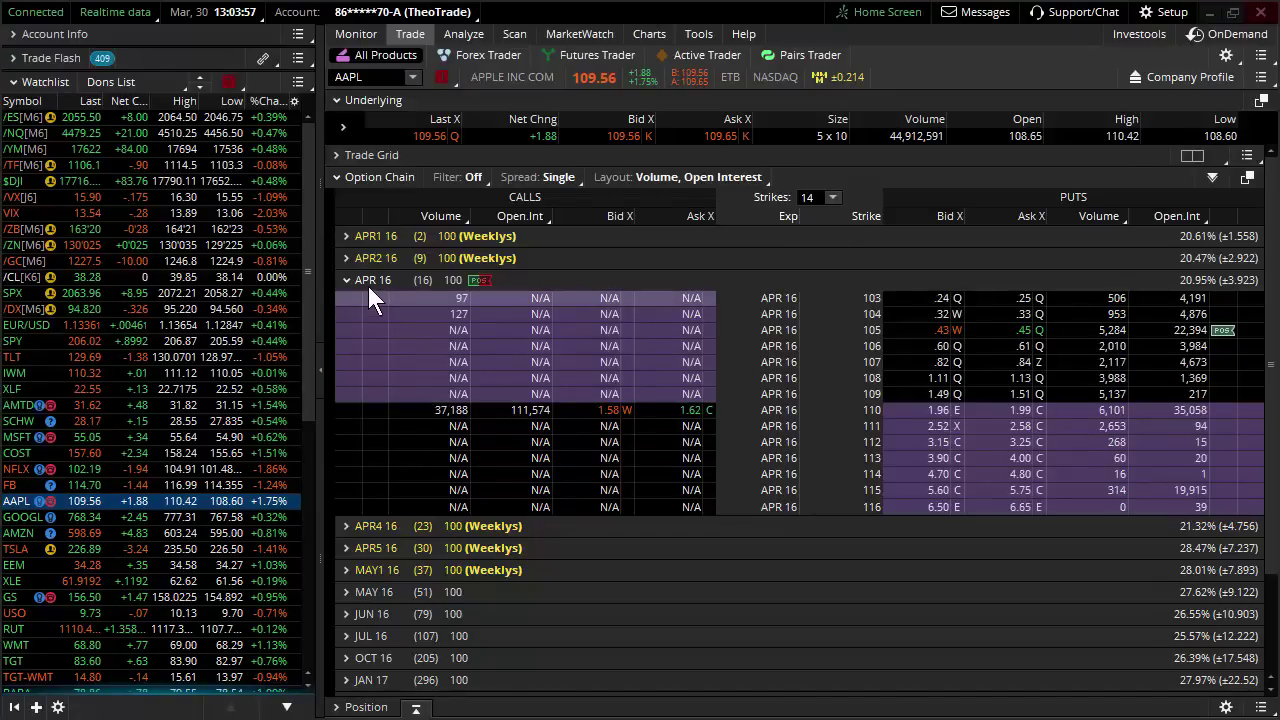
pyautogui.click(368, 281)
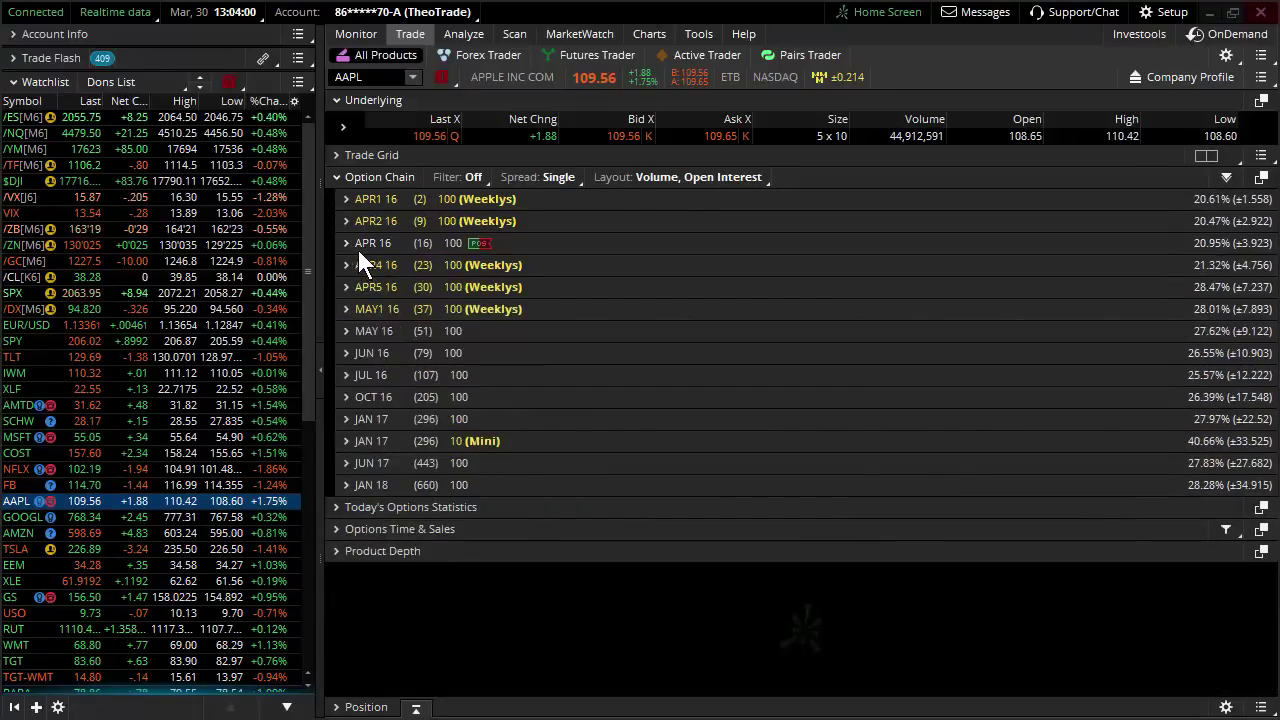
pyautogui.click(358, 246)
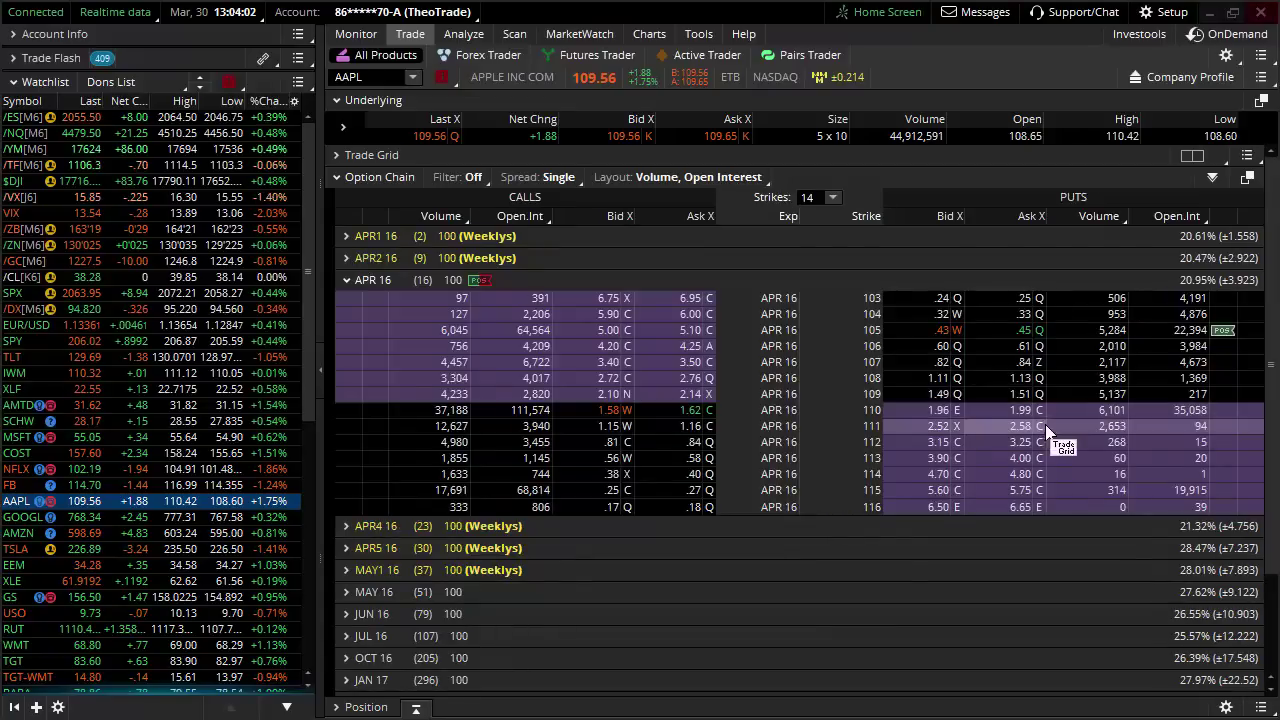
# - Swap the Volume column for Vega via Option Theoreticals & Greeks
pyautogui.rightClick(1114, 220)
pyautogui.moveTo(1058, 317)
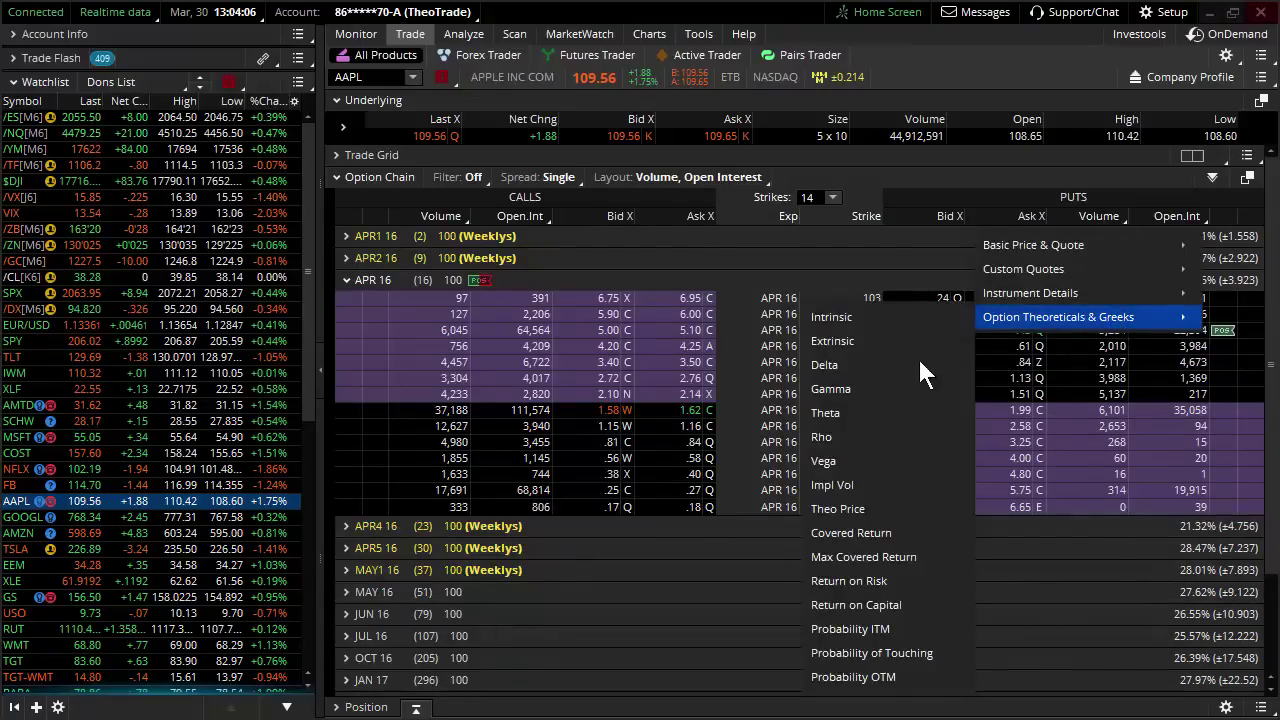
pyautogui.click(888, 462)
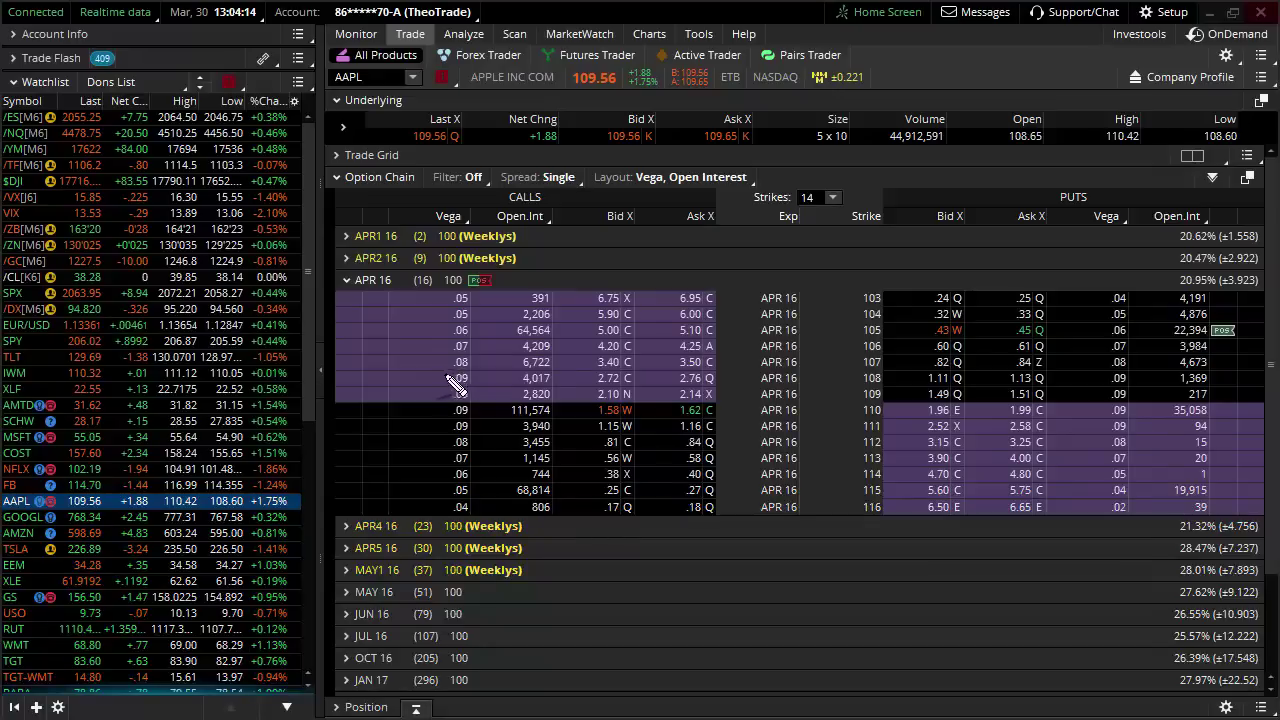
pyautogui.moveTo(440, 392); pyautogui.dragTo(436, 394)
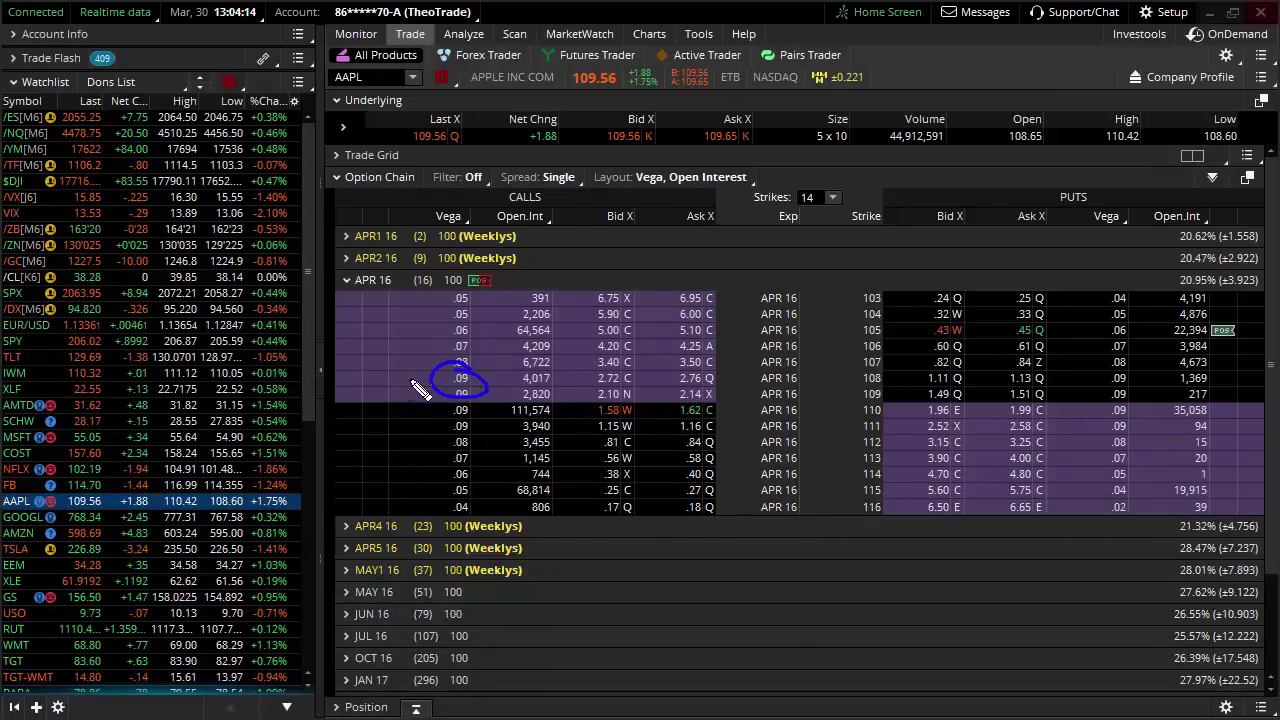
pyautogui.moveTo(830, 372); pyautogui.dragTo(840, 400)
pyautogui.moveTo(396, 374); pyautogui.dragTo(424, 382)
pyautogui.moveTo(412, 428); pyautogui.dragTo(470, 418)
pyautogui.moveTo(472, 426)
pyautogui.mouseDown()
pyautogui.moveTo(460, 440)
pyautogui.moveTo(480, 420)
pyautogui.moveTo(460, 390)
pyautogui.moveTo(468, 404)
pyautogui.mouseUp()
pyautogui.moveTo(835, 380); pyautogui.dragTo(890, 390)
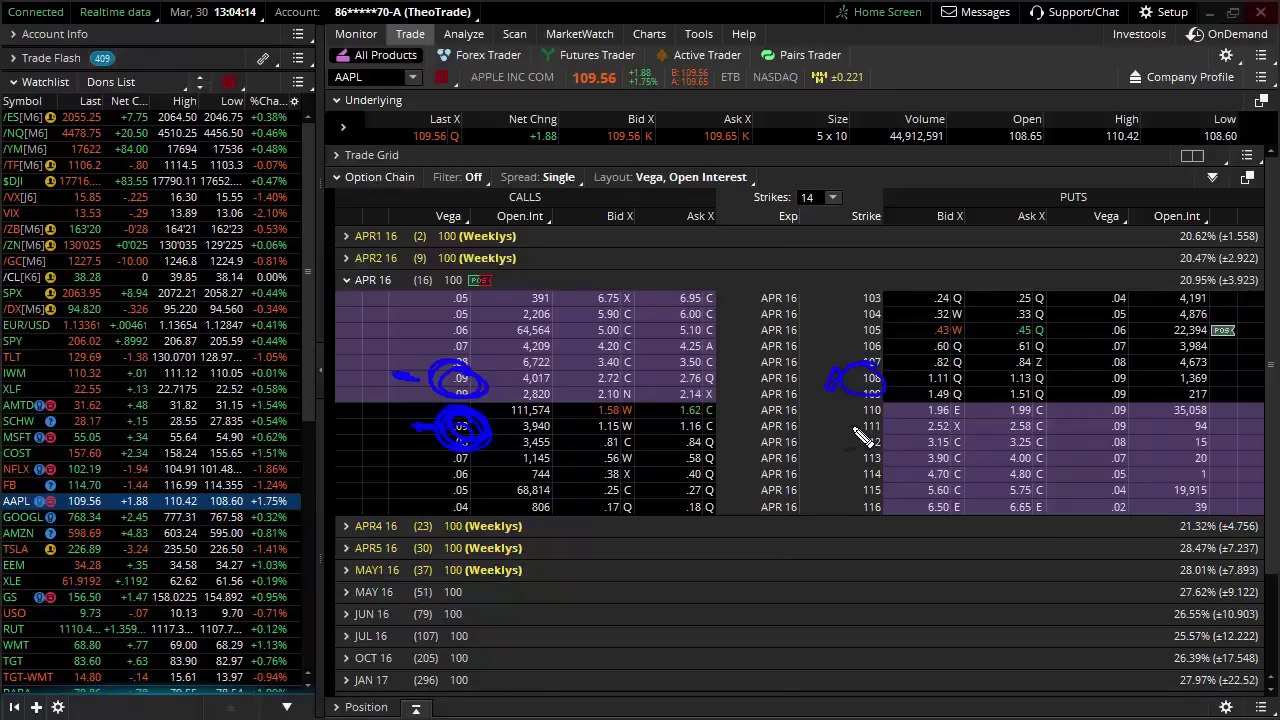
pyautogui.moveTo(860, 430)
pyautogui.mouseDown()
pyautogui.moveTo(880, 438)
pyautogui.moveTo(866, 442)
pyautogui.mouseUp()
pyautogui.press('Escape')
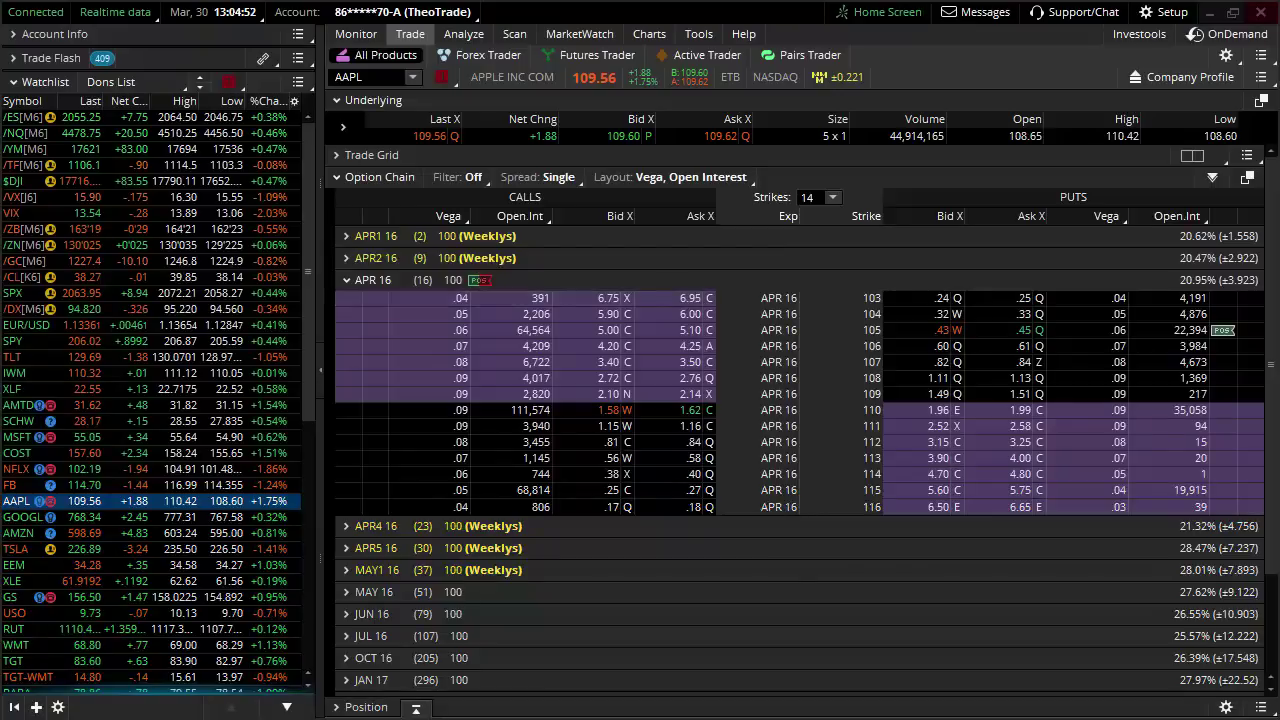
# - Bring the don1 Notepad note reading TheoTrade.com/Spreads forward and shrink its window
pyautogui.hotkey('alt', 'Tab')
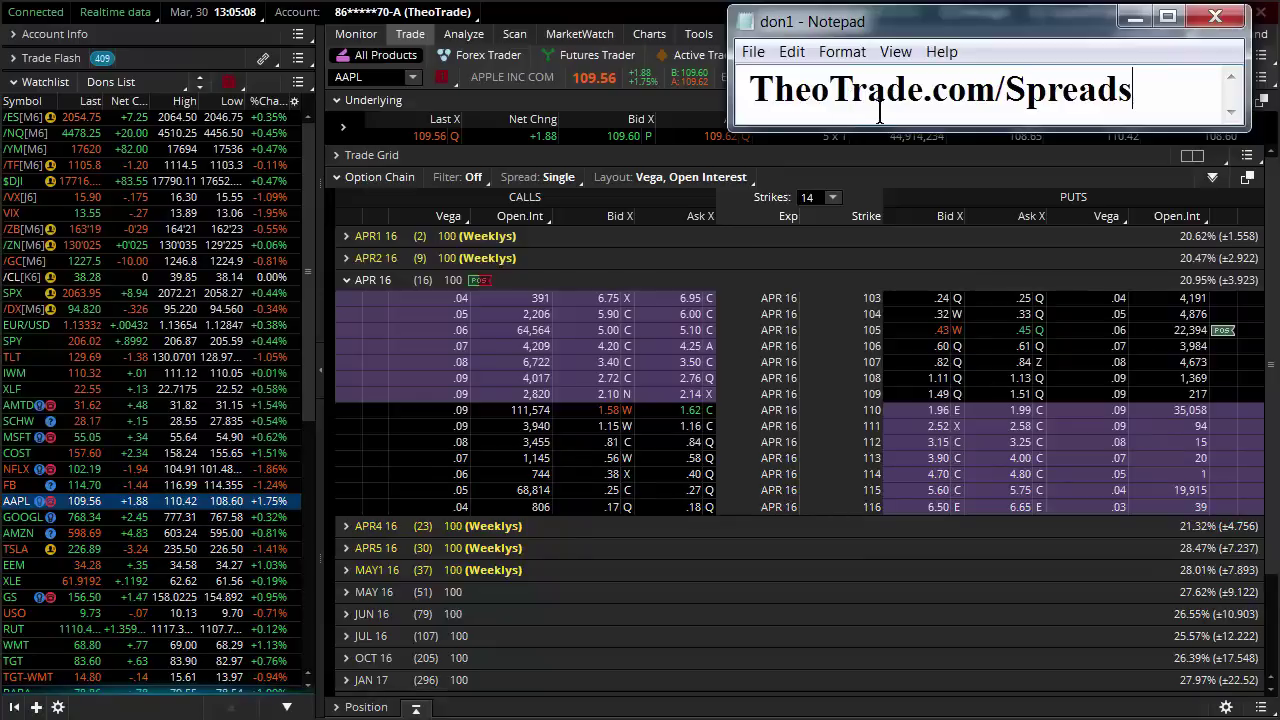
pyautogui.moveTo(883, 128); pyautogui.dragTo(880, 121)
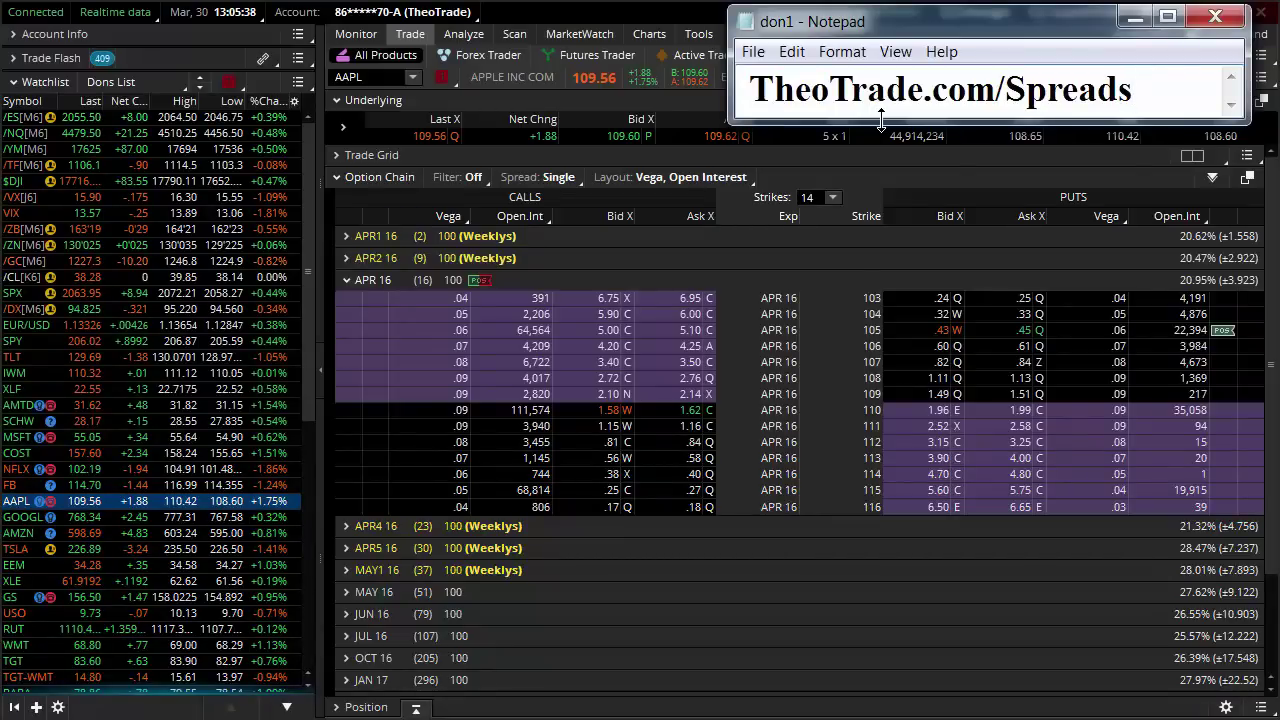
# - Return to the thinkorswim chain and collapse AAPL's APR 16 expiration
pyautogui.click(828, 296)
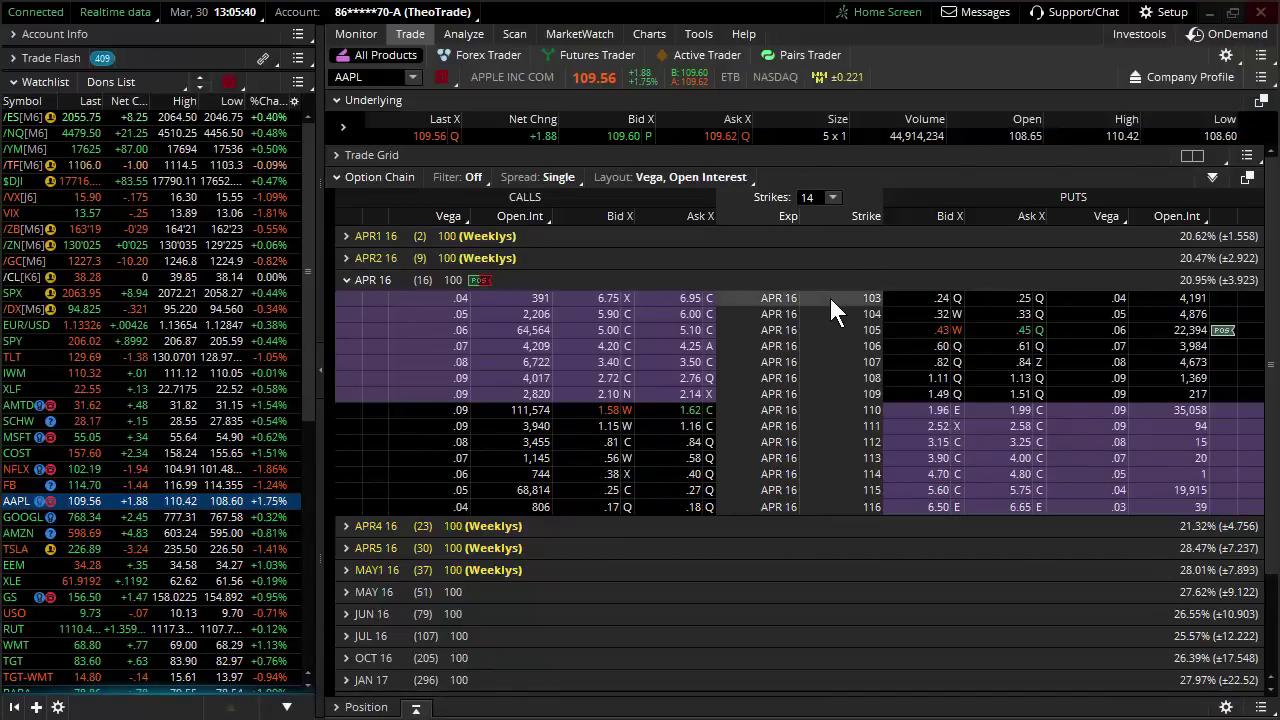
pyautogui.click(822, 314)
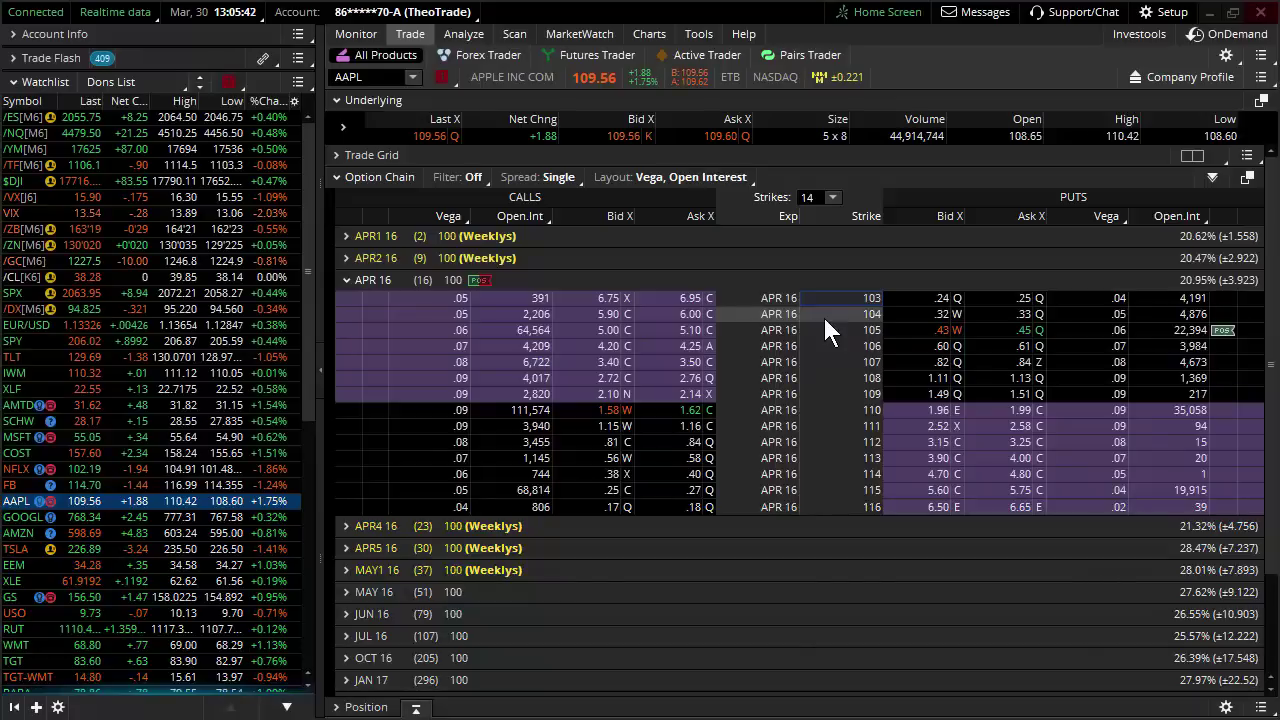
pyautogui.doubleClick(835, 380)
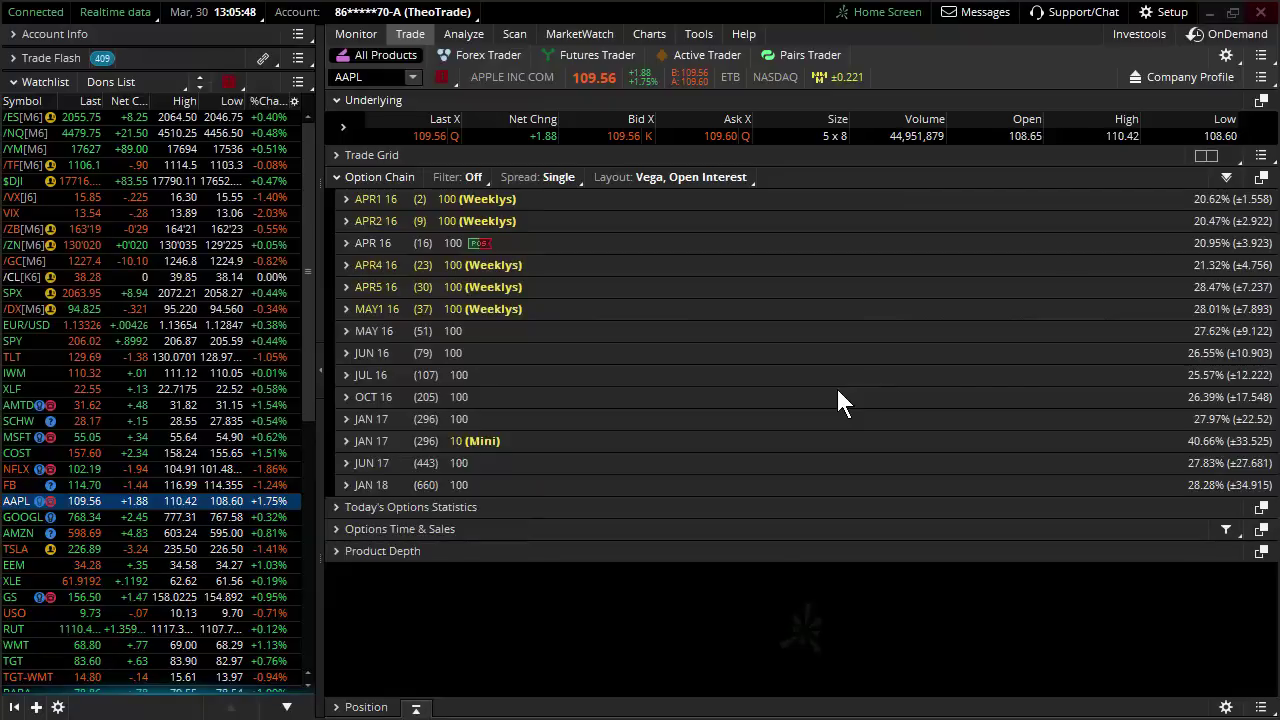